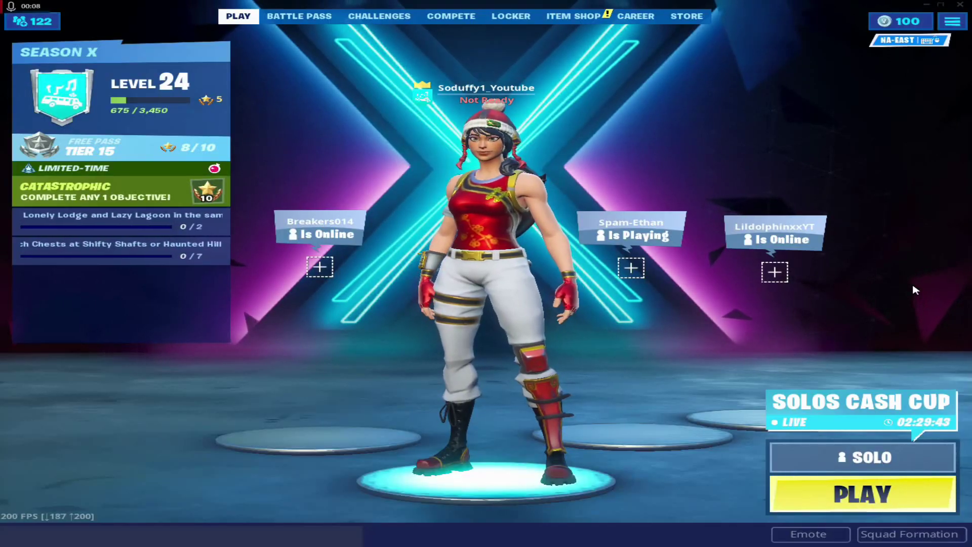
Support a creator in the Fortnite Item Shop by re-entering the creator code and accepting.
left_click(575, 16)
left_click(910, 534)
key("BackSpace")
type("fy1")
key("ctrl+a")
left_click(587, 307)
Return to the lobby, view the game's Video settings, then leave them.
left_click(238, 15)
left_click(955, 22)
left_click(791, 34)
left_click(905, 535)
Back out of the Fortnite menu with Escape to reach the lobby and desktop.
key("Escape")
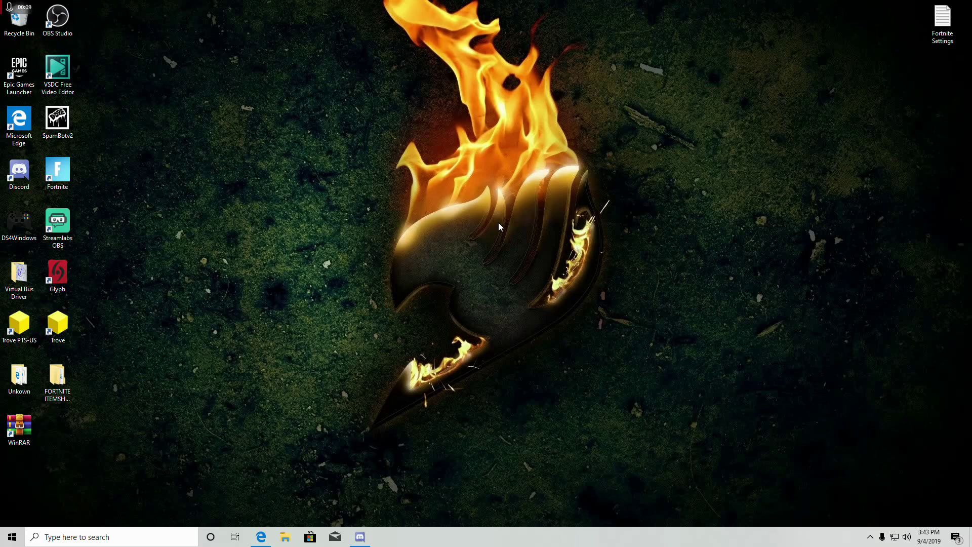
Navigate via %appdata% to AppData\Local\FortniteGame\Saved\Config\WindowsClient.
left_click(70, 537)
type("%appdata%")
key("Return")
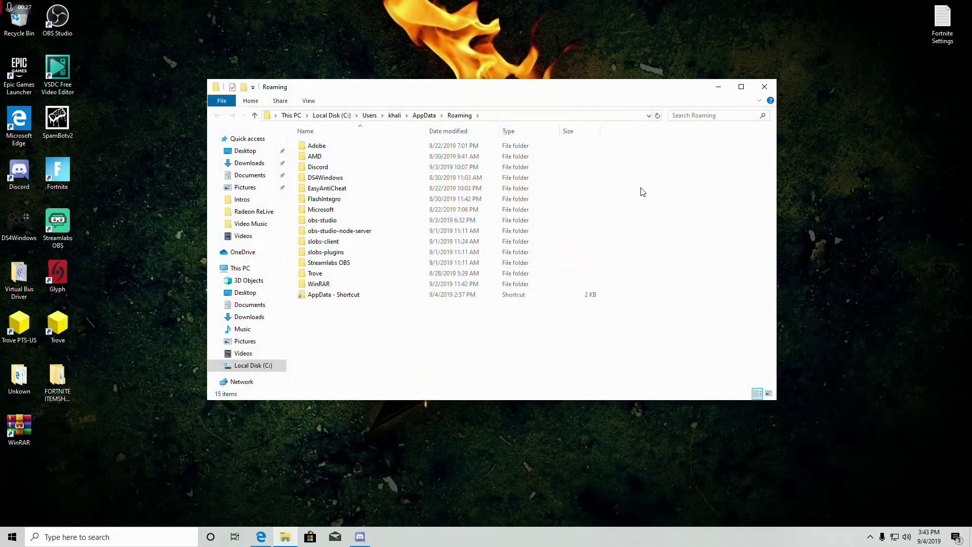
left_click(424, 114)
double_click(315, 145)
double_click(327, 284)
double_click(364, 150)
double_click(318, 156)
double_click(341, 158)
Toggle the GameUserSettings file's Read-only attribute in Properties and apply it.
right_click(334, 149)
left_click(364, 371)
left_click(388, 337)
left_click(497, 392)
left_click(415, 393)
Open GameUserSettings in Notepad, set FullscreenMode to 0 and highlight the 1380x1036 resolution lines.
double_click(399, 149)
left_click_drag(278, 39, 542, 35)
scroll(275, 196, "down", 1)
scroll(275, 197, "up", 1)
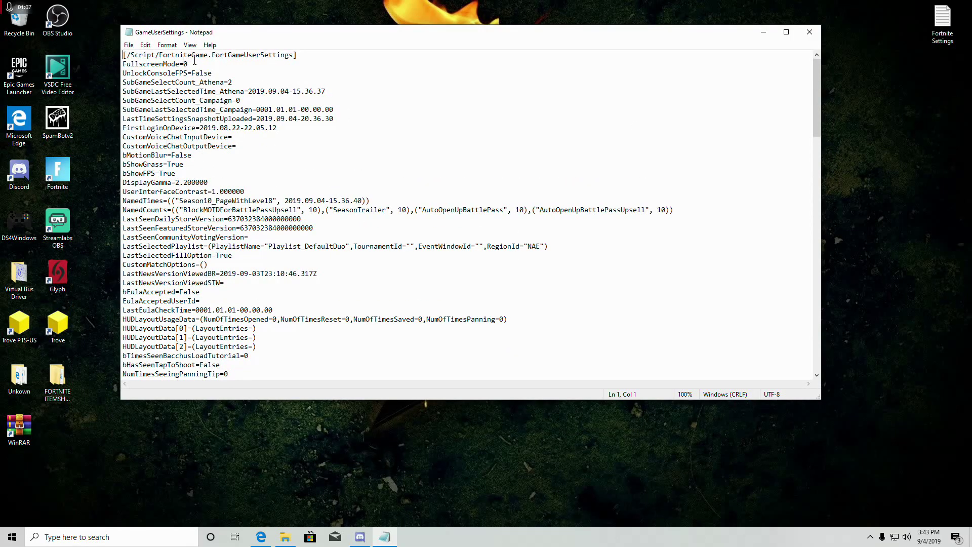
double_click(153, 64)
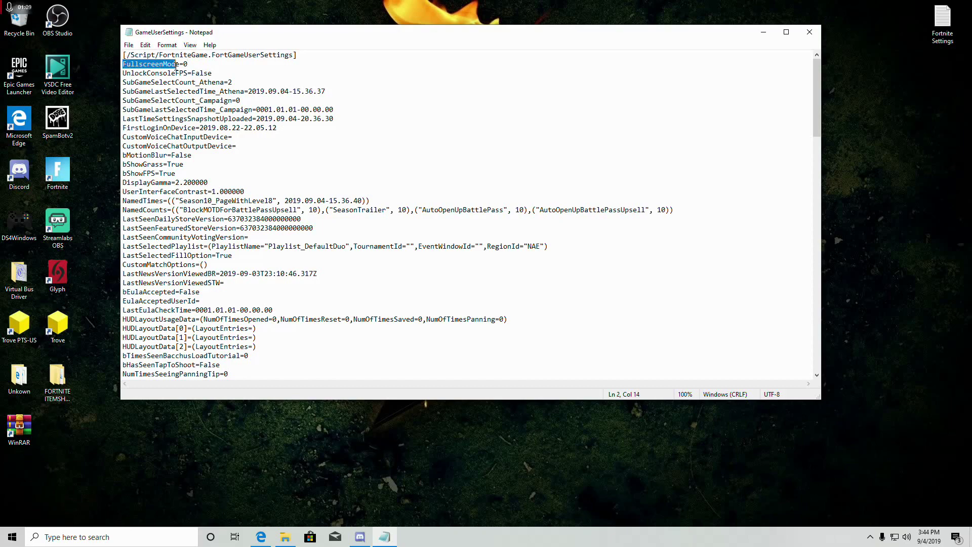
left_click(194, 64)
key("BackSpace")
type("0")
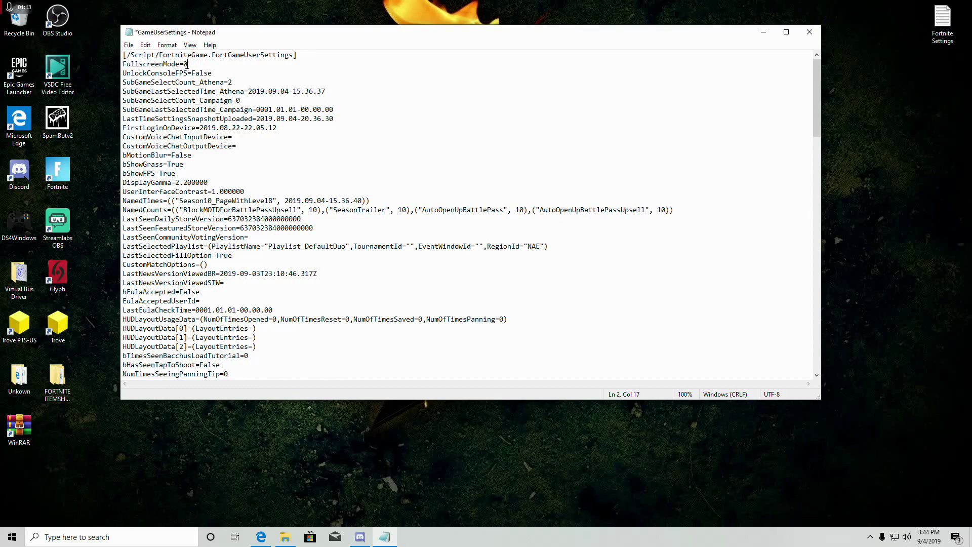
scroll(199, 128, "down", 2)
scroll(199, 128, "down", 1)
scroll(198, 133, "down", 1)
scroll(196, 139, "down", 1)
scroll(199, 161, "down", 2)
scroll(201, 167, "down", 1)
scroll(202, 191, "down", 1)
scroll(202, 194, "down", 2)
scroll(202, 196, "down", 2)
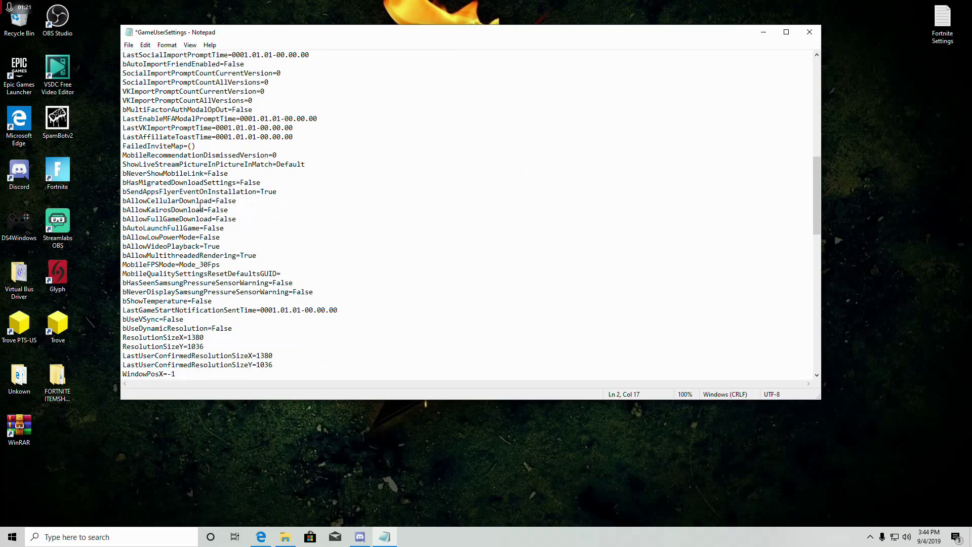
scroll(200, 209, "down", 1)
scroll(199, 216, "down", 1)
left_click_drag(123, 228, 266, 259)
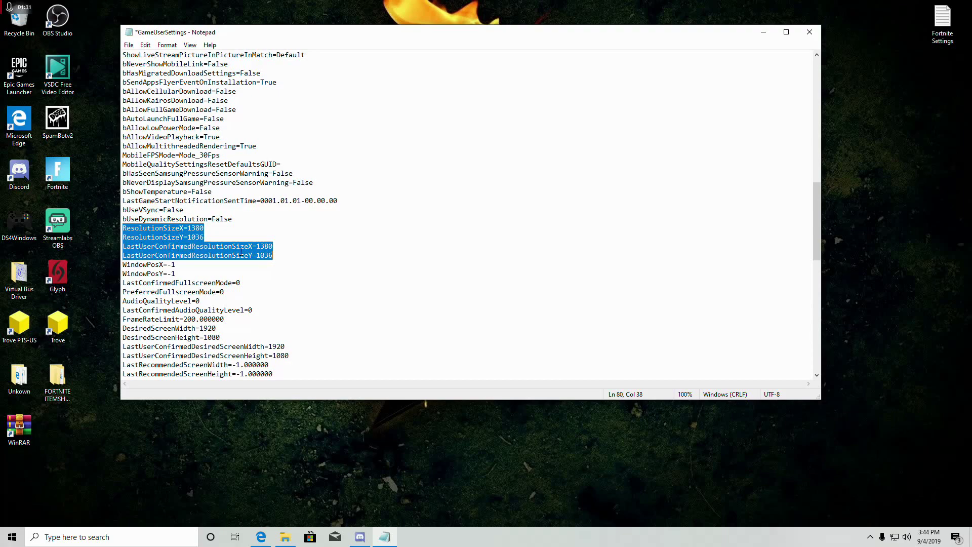
Review the ResolutionSize, fullscreen mode and desired screen size lines, then head to the File menu.
left_click(207, 229)
double_click(201, 227)
left_click(206, 228)
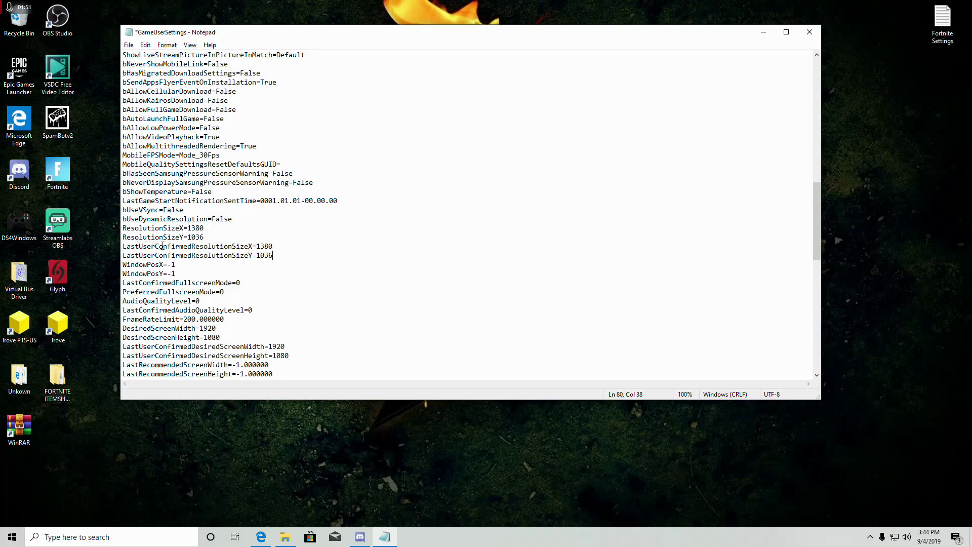
left_click_drag(123, 283, 227, 293)
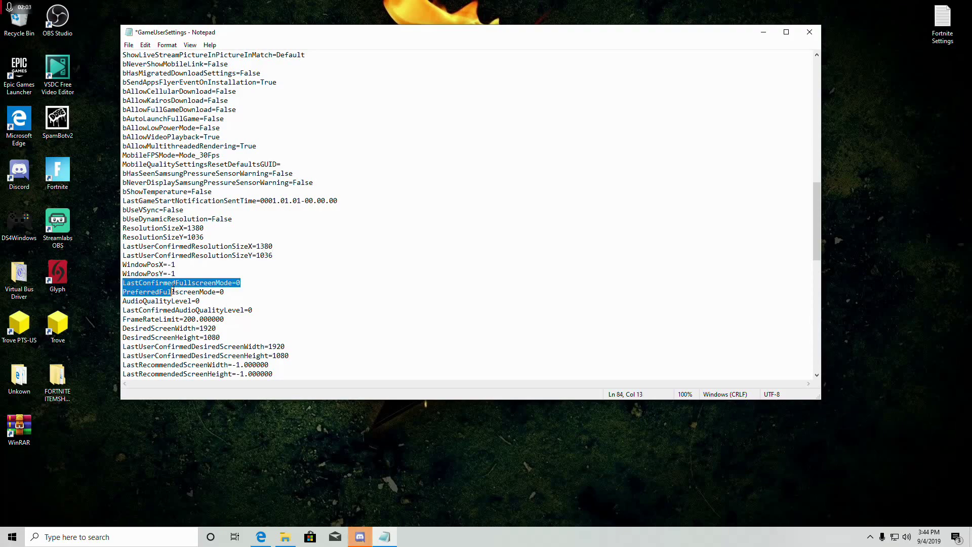
left_click(240, 283)
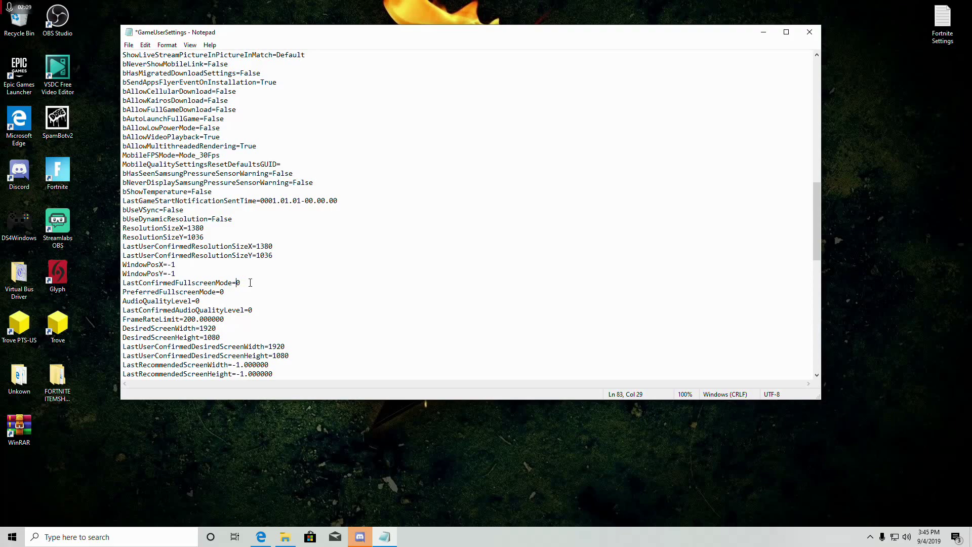
left_click_drag(124, 328, 291, 356)
left_click(129, 45)
Save the edited GameUserSettings file and close Notepad.
left_click(145, 90)
left_click(810, 32)
Mark GameUserSettings as Read-only in its Properties, apply, and close File Explorer.
left_click(356, 175)
right_click(356, 149)
left_click(385, 376)
left_click(410, 342)
left_click(520, 398)
left_click(438, 397)
left_click(765, 87)
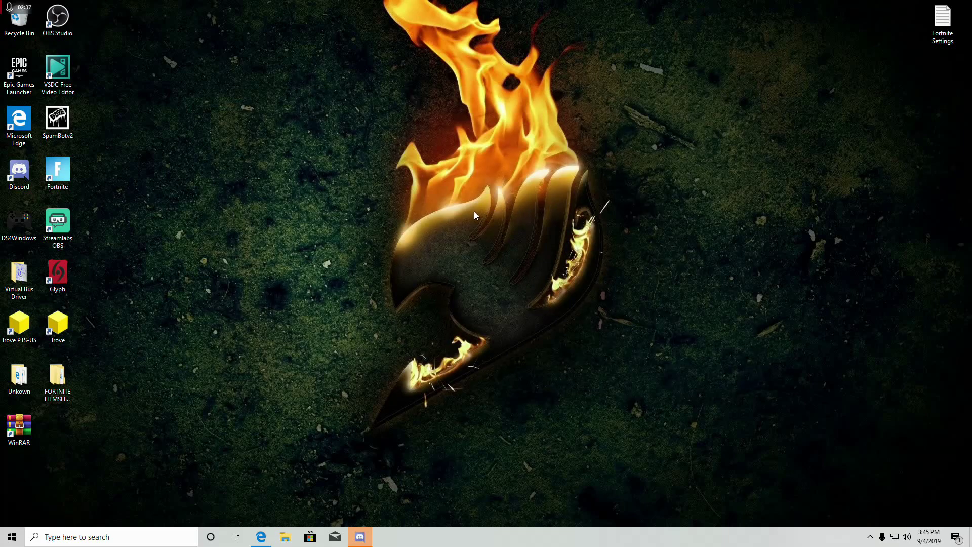
Launch AMD Radeon Settings from the desktop and go to its Display page.
right_click(441, 148)
left_click(508, 153)
left_click_drag(522, 144, 498, 104)
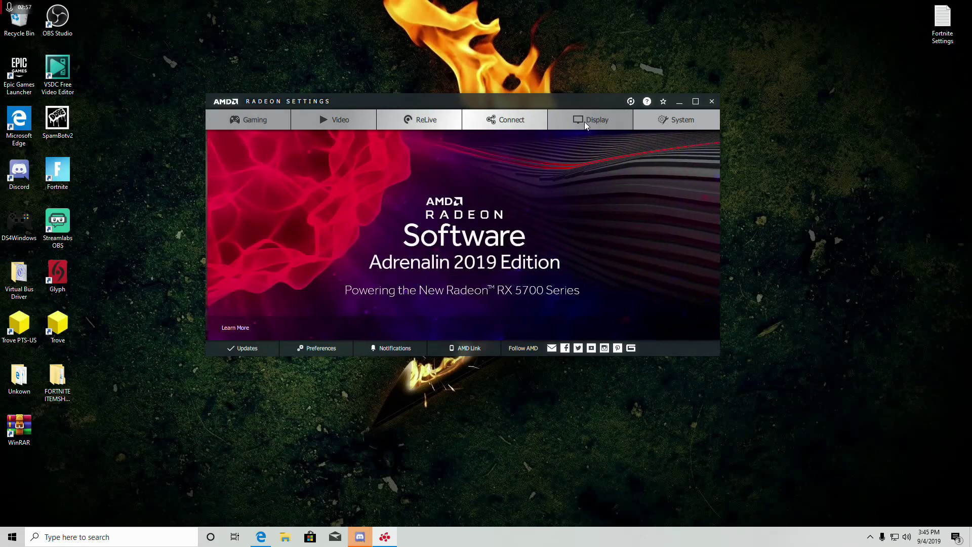
left_click(585, 121)
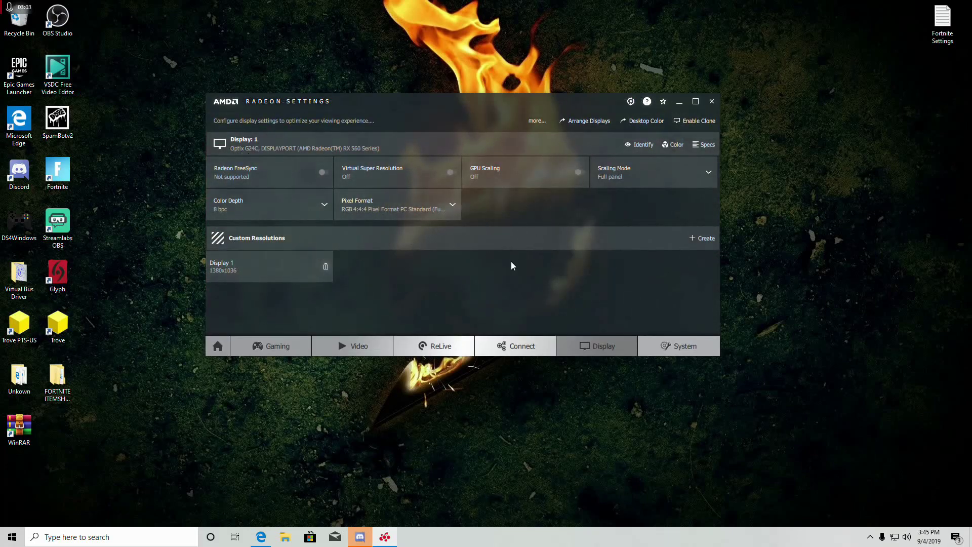
Check the Scaling Mode dropdown and leave it at Full panel.
left_click_drag(433, 100, 448, 95)
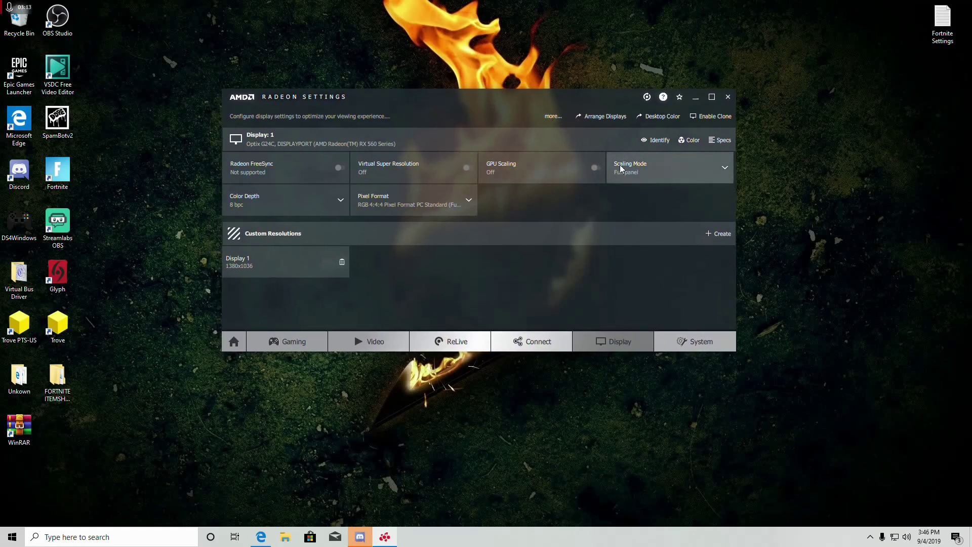
left_click(699, 171)
left_click(642, 209)
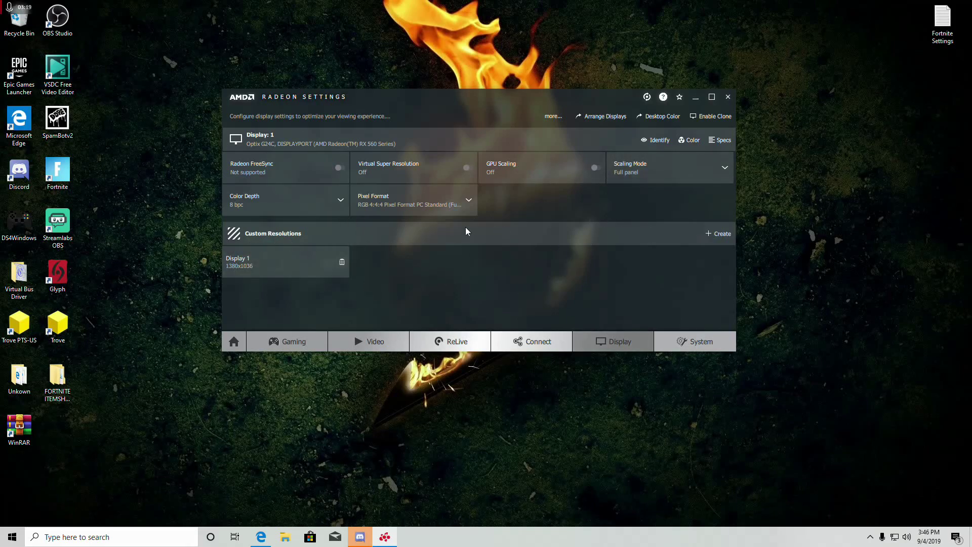
Create a custom resolution with 1380x1036 in both the resolution and timing display fields.
left_click(710, 236)
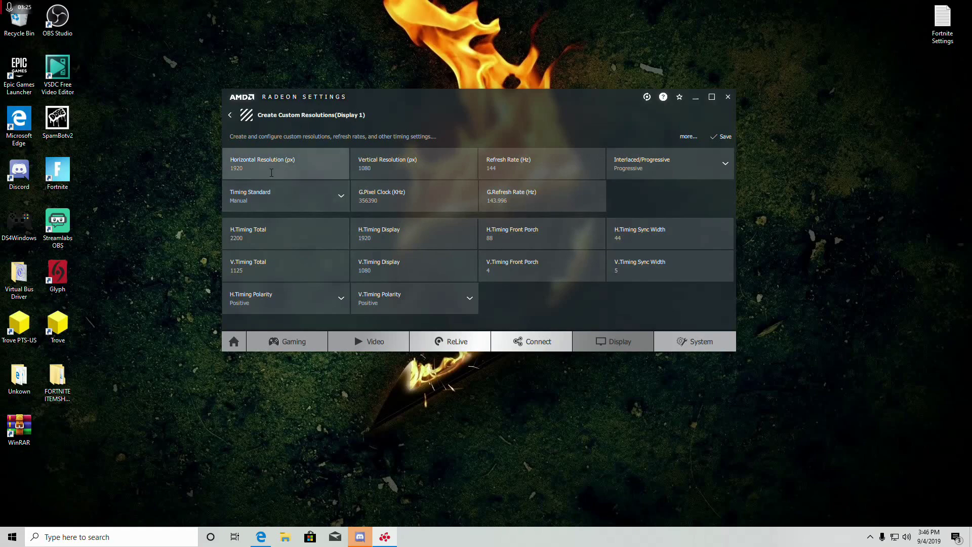
double_click(290, 170)
type("1")
double_click(371, 167)
key("BackSpace")
type("36")
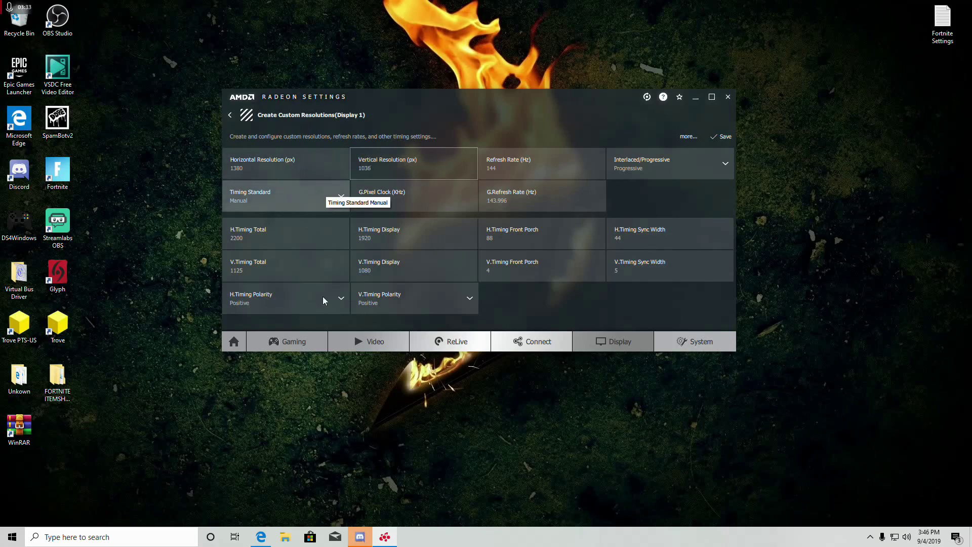
left_click(410, 236)
left_click(279, 240)
double_click(395, 238)
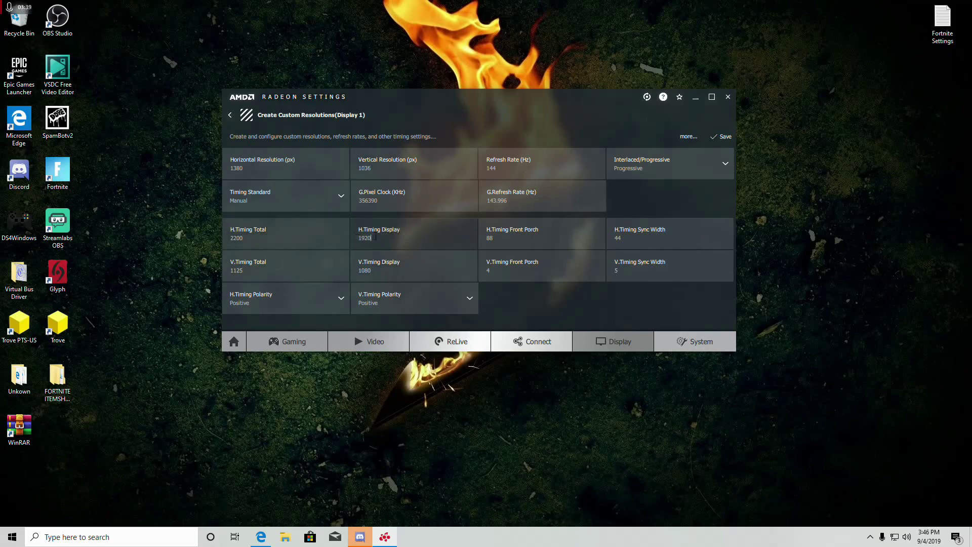
type("1")
double_click(380, 271)
type("10")
Set the refresh rate to 130 Hz, save the custom resolution, close Radeon Settings and right-click the desktop.
double_click(542, 168)
key("BackSpace")
type("130")
left_click(512, 299)
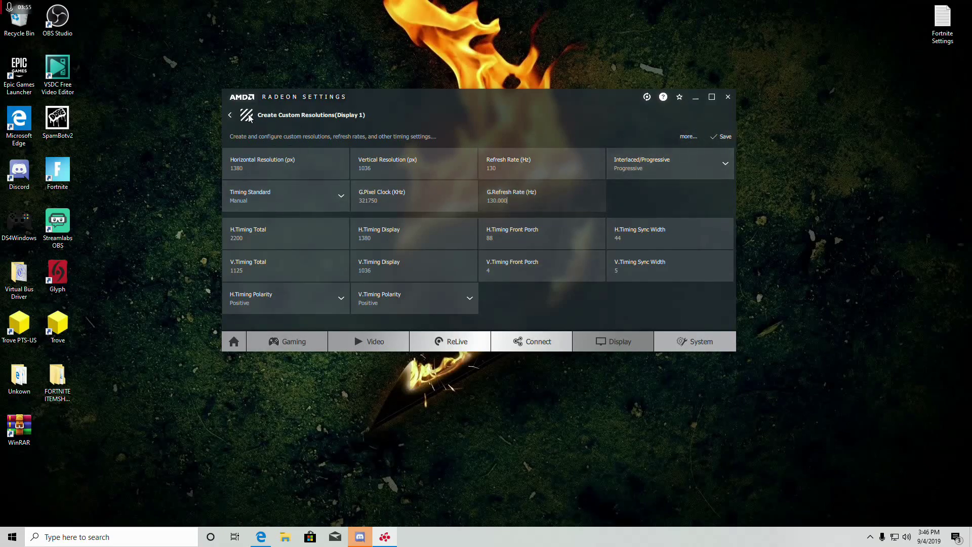
left_click(230, 114)
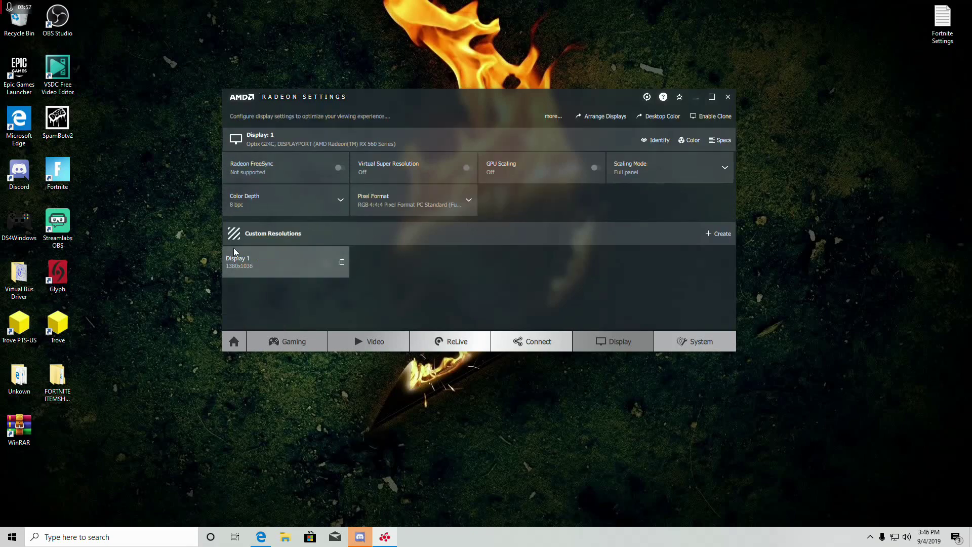
left_click(285, 262)
left_click(728, 97)
right_click(451, 212)
Open Windows Display settings and bring up the display resolution list.
left_click(488, 323)
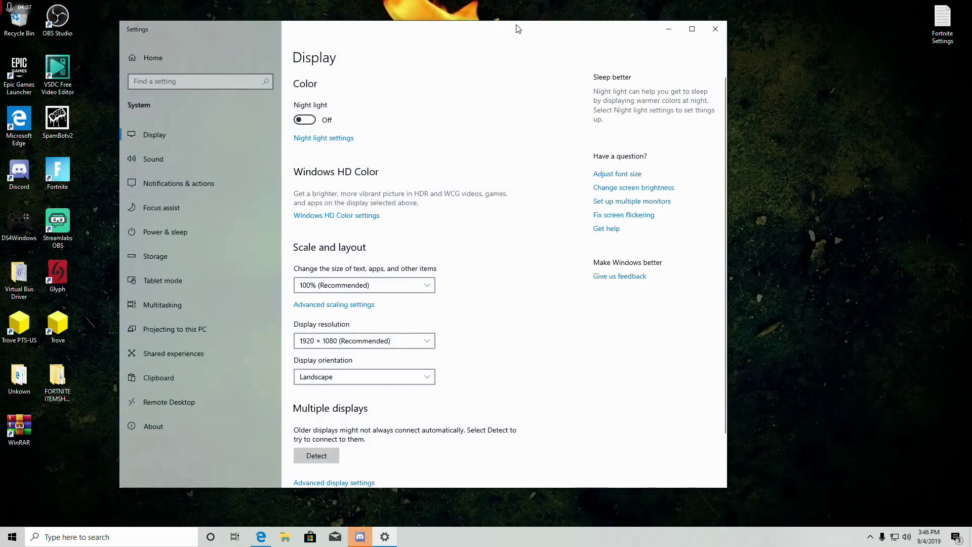
double_click(516, 27)
left_click(937, 8)
left_click(358, 347)
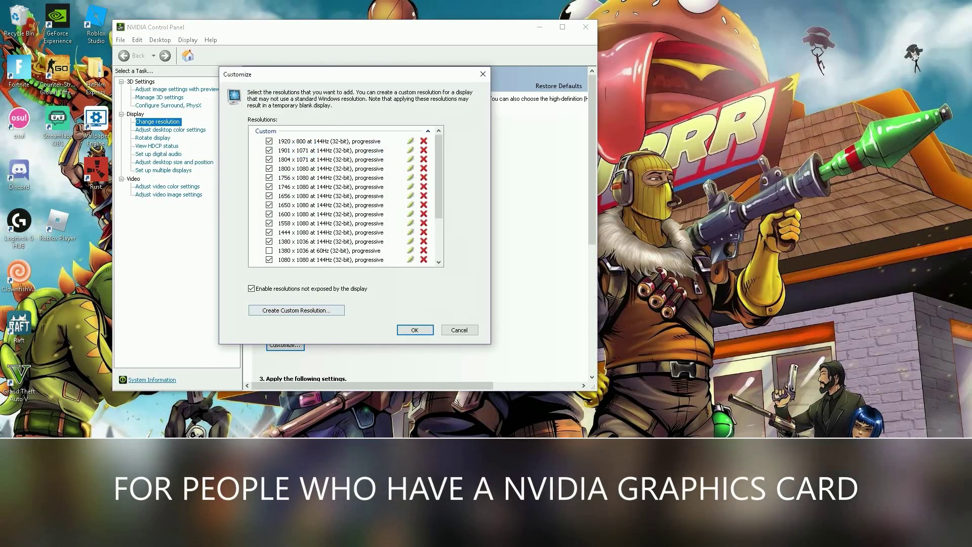
In NVIDIA's Create Custom Resolution dialog, enter 1380x1036 and move to the refresh rate field.
left_click(296, 311)
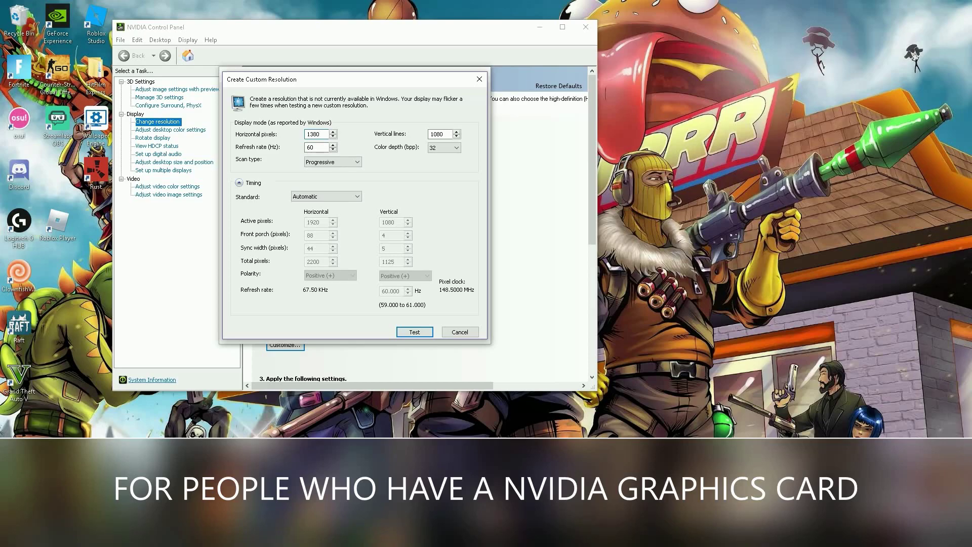
key("Tab")
type("108")
key("Tab")
type("144")
Set the timing standard to Manual, test the 1380x1036 resolution and close the customize dialogs.
left_click(326, 196)
left_click(319, 232)
left_click(414, 332)
left_click(432, 238)
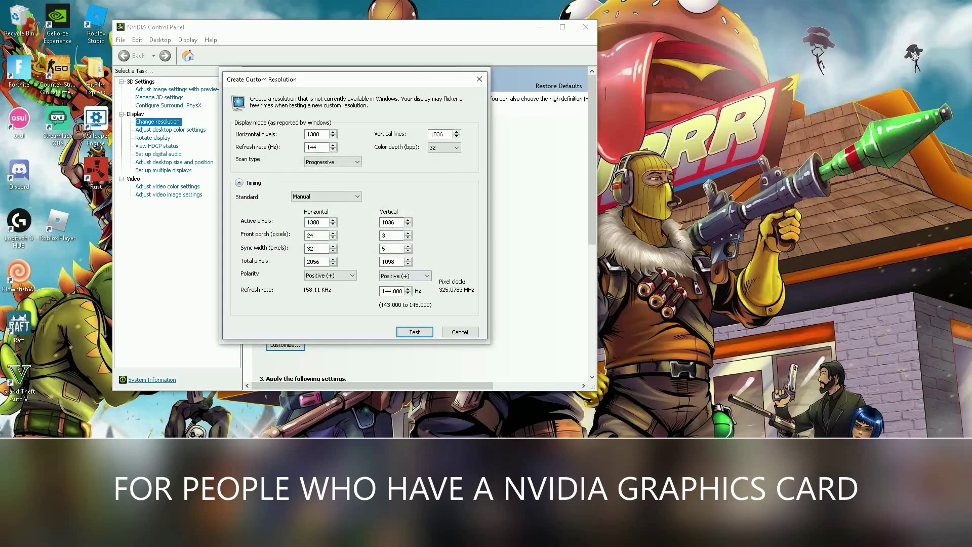
left_click(460, 332)
left_click(483, 74)
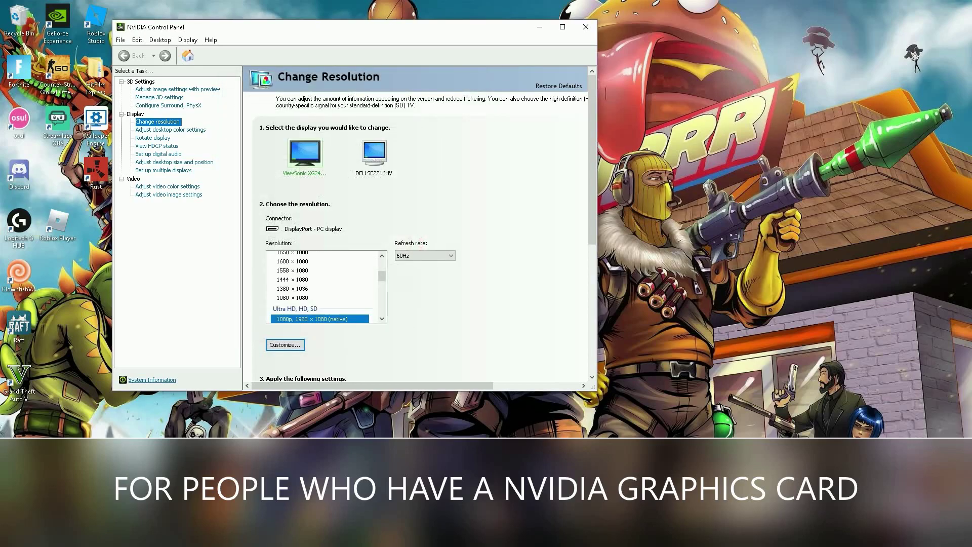
Choose 1380 × 1036 at 144Hz in the NVIDIA Change Resolution list.
left_click(292, 289)
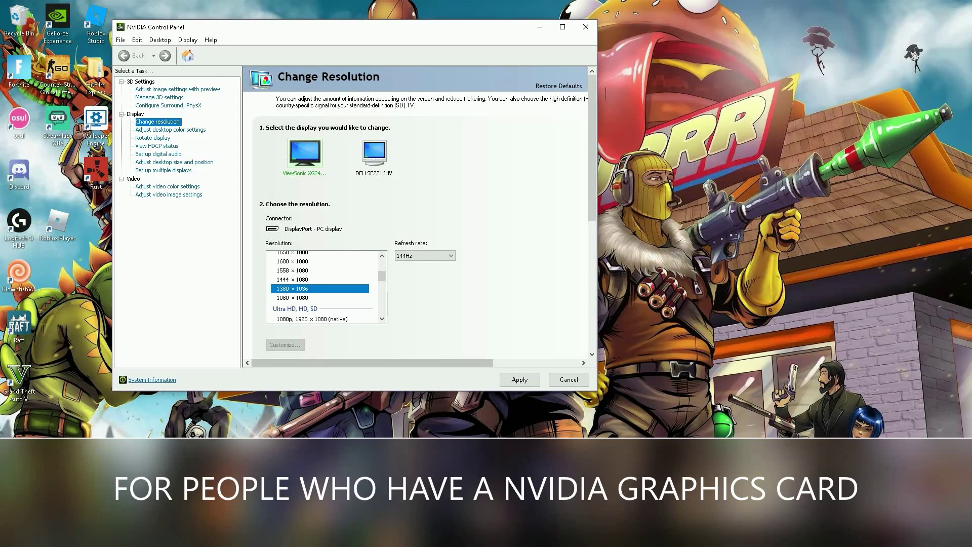